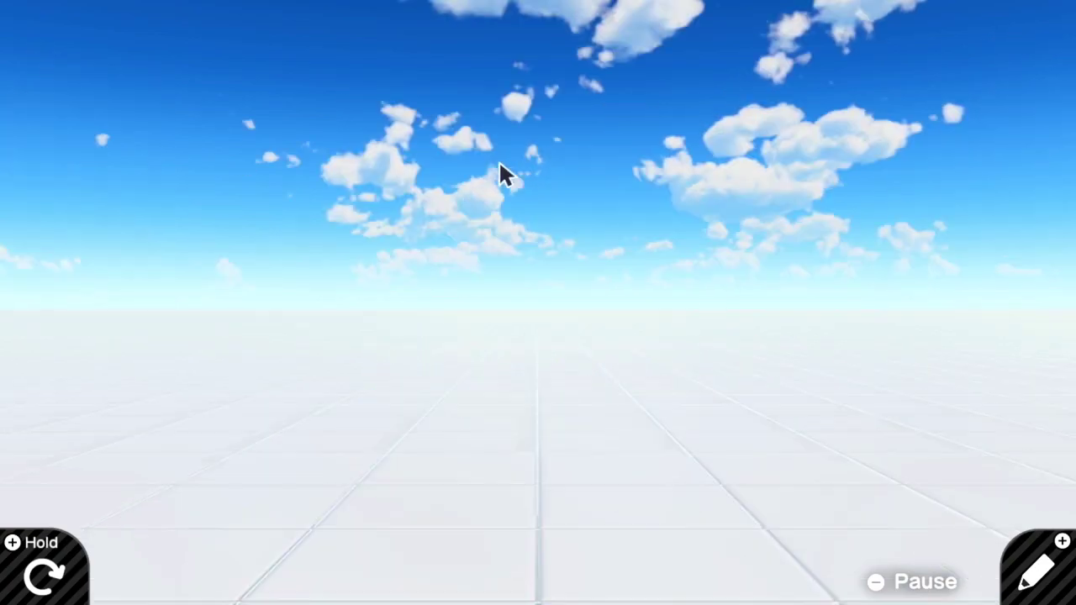
Step: Place a Person character on the programming canvas
click(1024, 580)
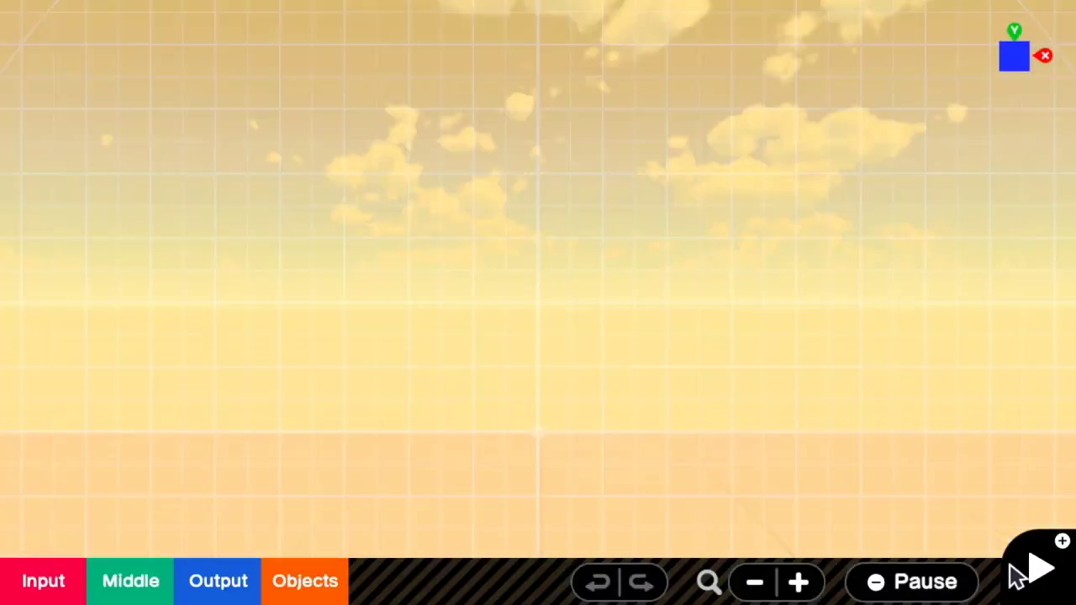
click(313, 587)
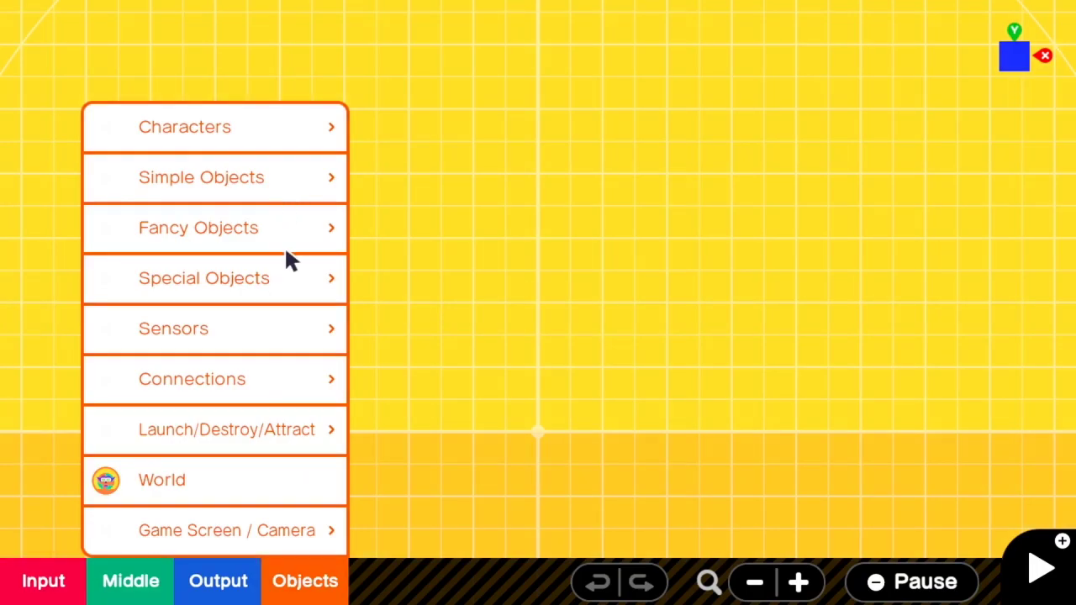
click(301, 135)
click(437, 130)
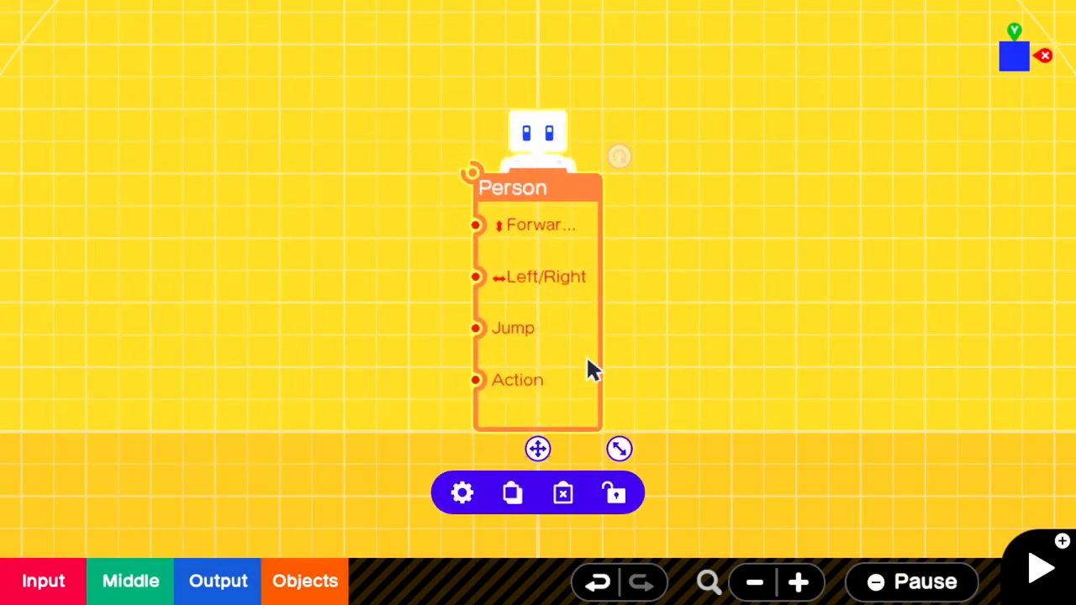
Step: Add a left stick Up/Down Nodon and wire it to the Person's Forward input
click(35, 593)
click(143, 329)
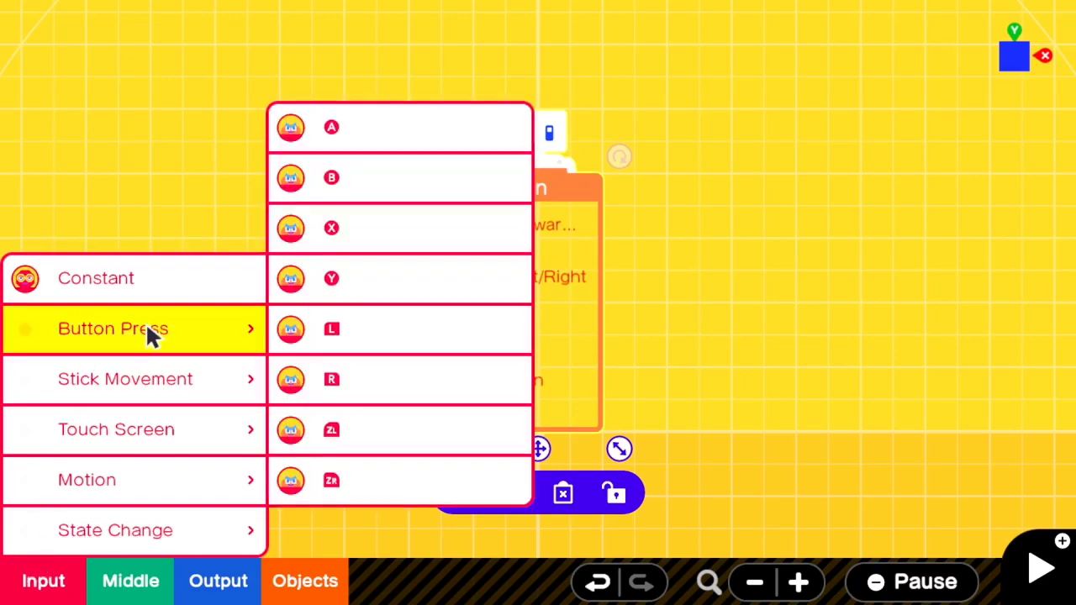
click(215, 381)
click(403, 370)
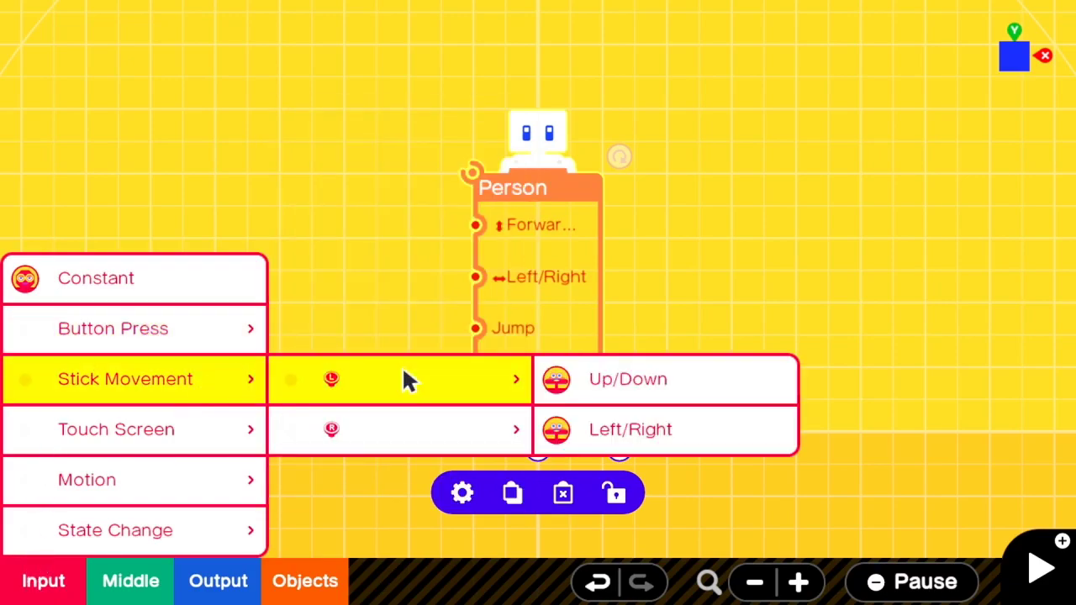
click(673, 395)
drag(577, 437, 224, 373)
mouse_move(296, 286)
mouse_down()
mouse_move(341, 286)
mouse_move(500, 226)
mouse_up()
drag(277, 317, 245, 288)
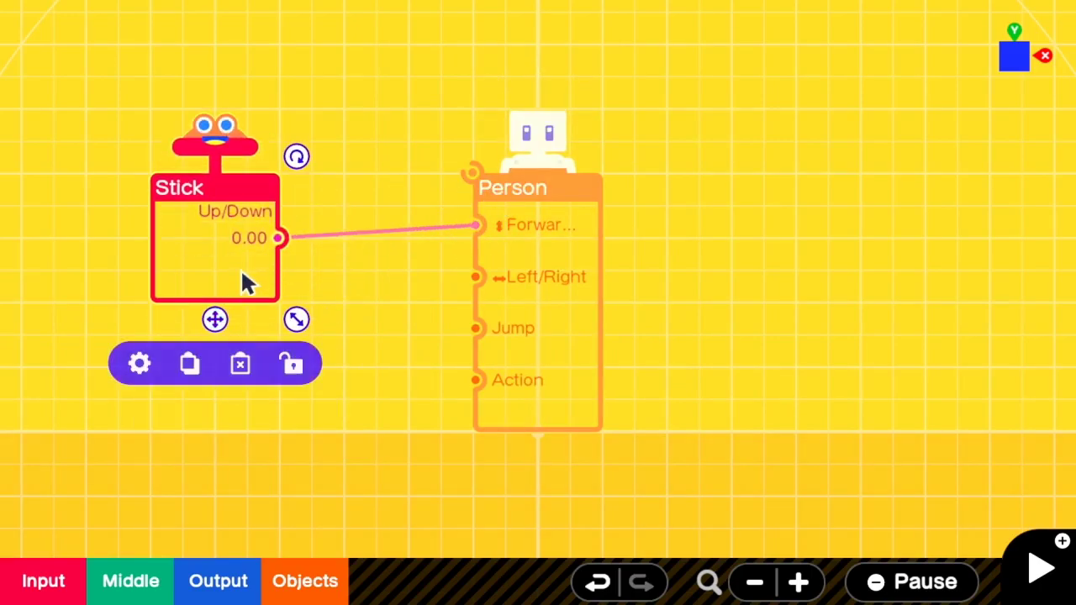
Step: Add a left stick Left/Right Nodon and wire it to the Person's Left/Right input
click(51, 588)
click(177, 381)
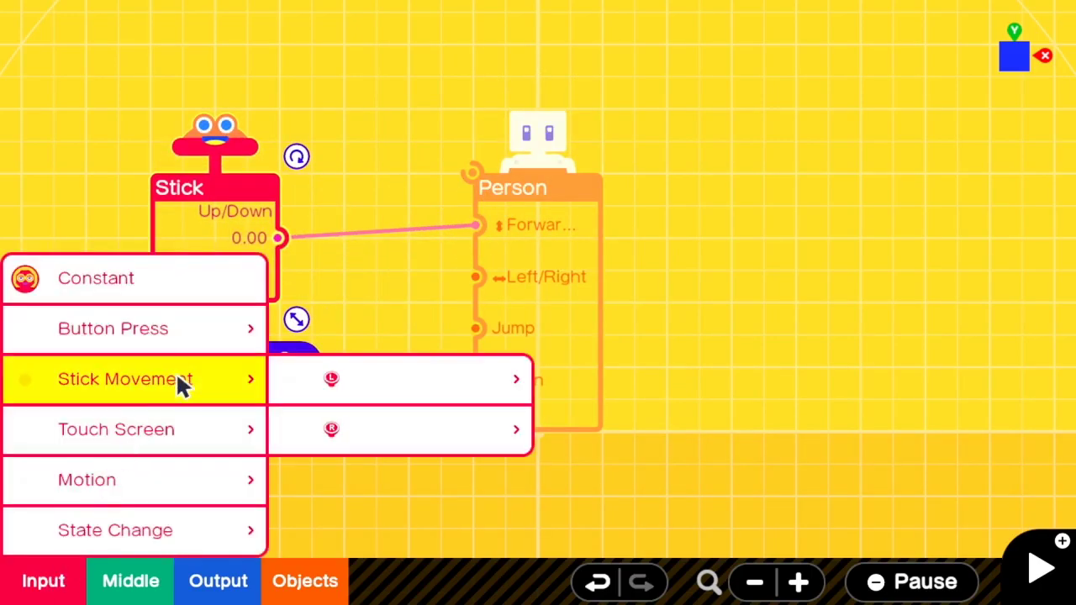
click(521, 381)
click(639, 424)
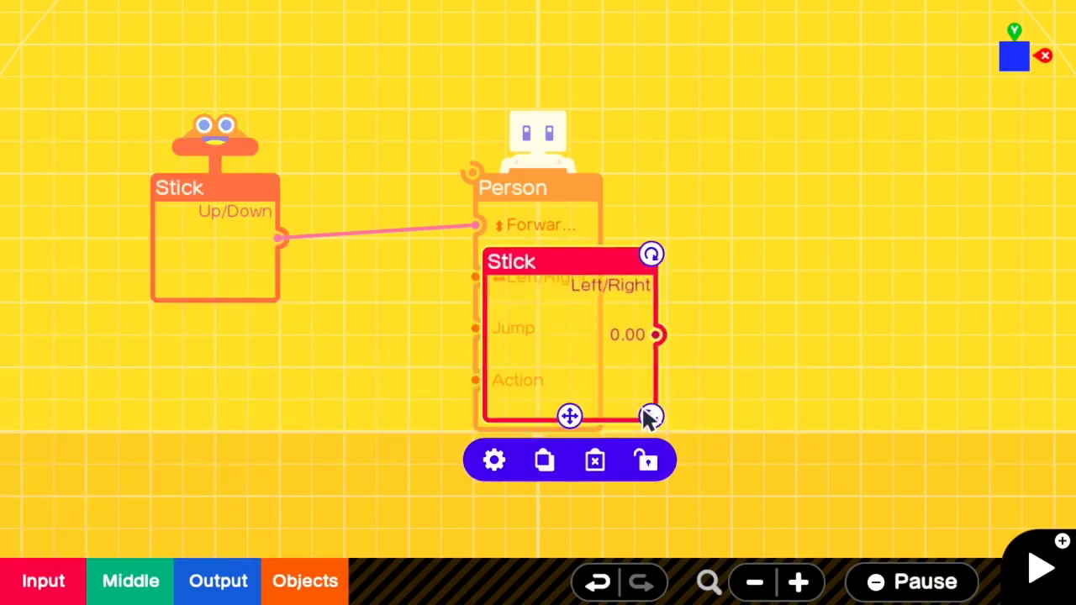
drag(572, 416, 217, 449)
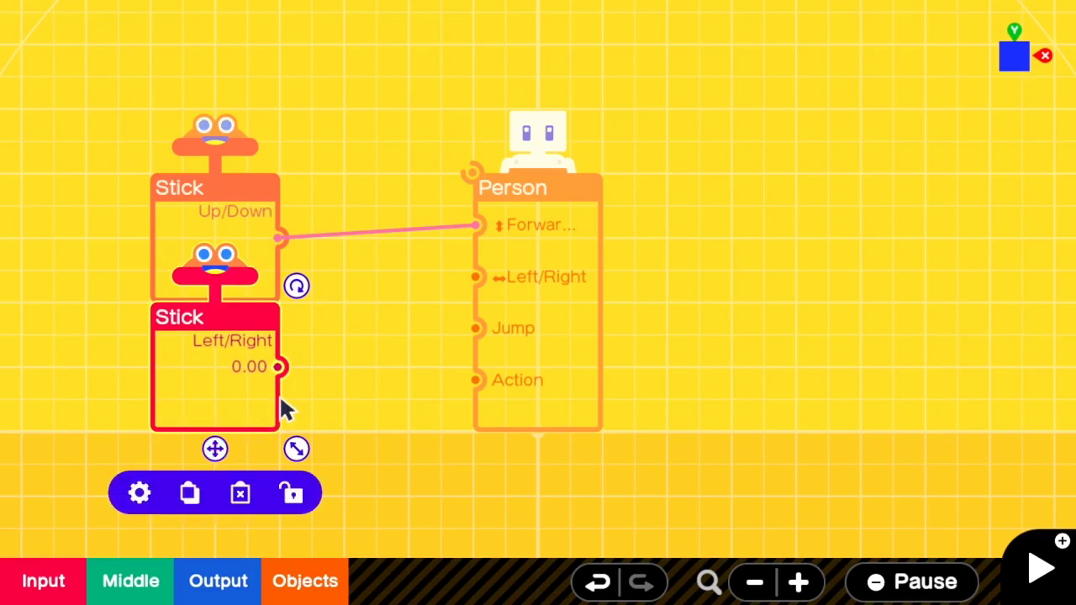
drag(279, 367, 476, 276)
Step: Add a B Button Nodon wired to the Person's Jump input, then select the Person
click(48, 581)
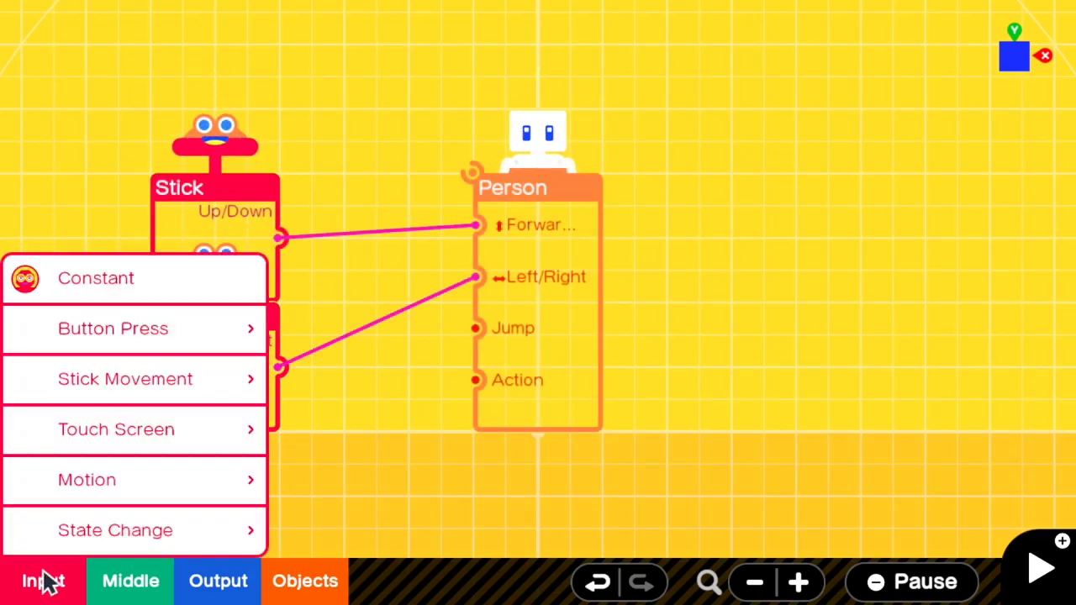
click(132, 324)
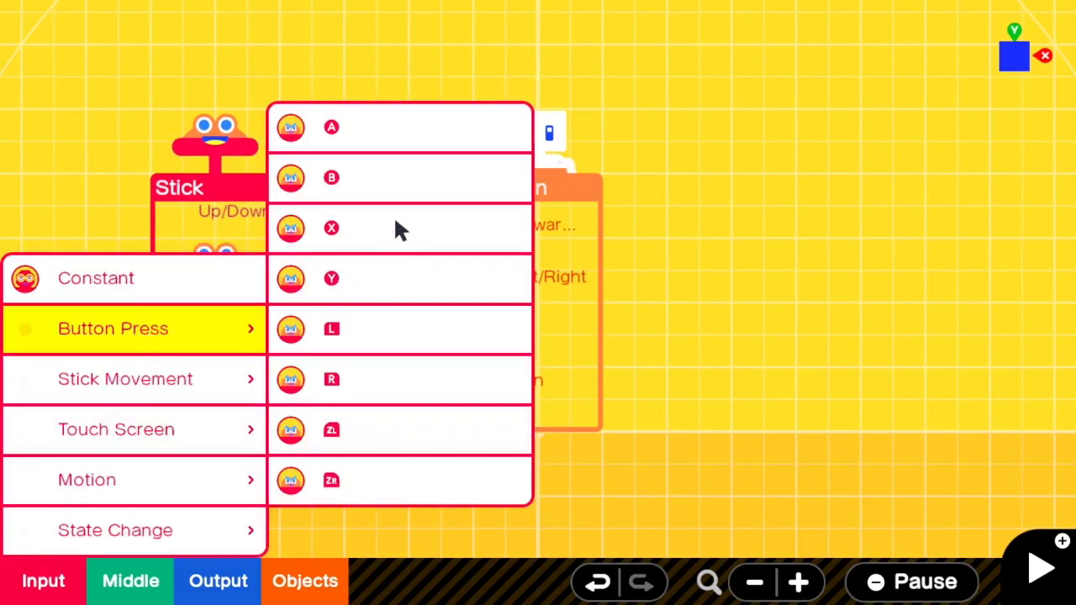
click(423, 195)
drag(569, 415, 322, 502)
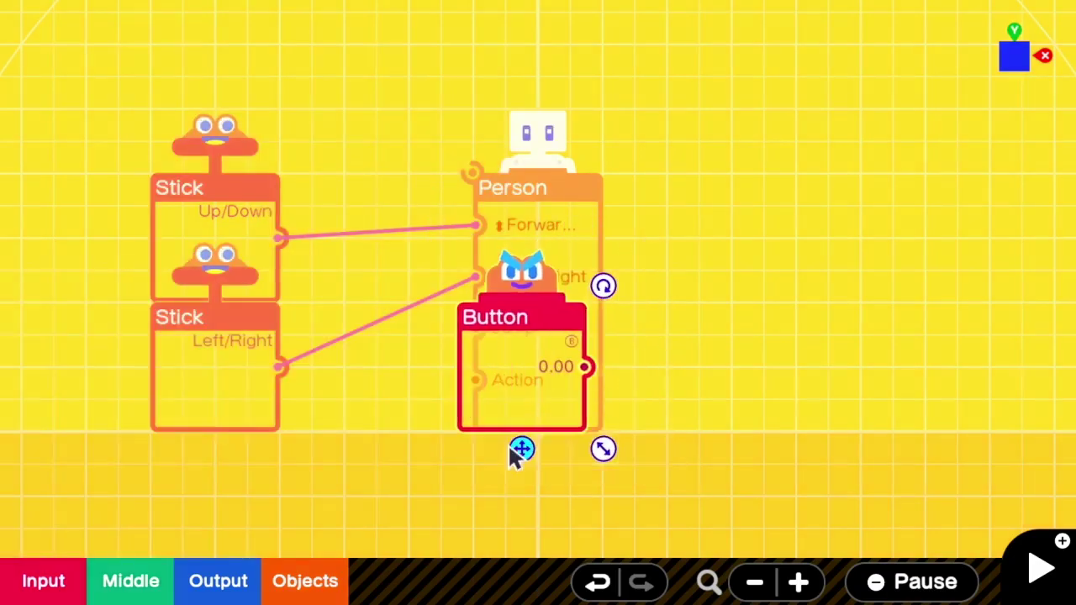
drag(388, 402, 586, 235)
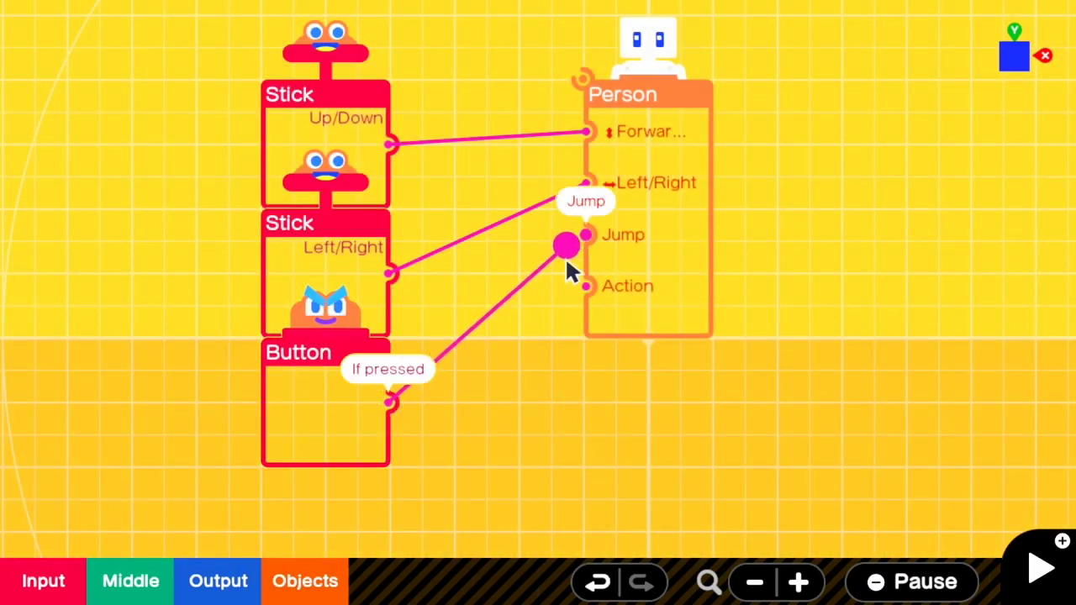
drag(834, 151, 700, 272)
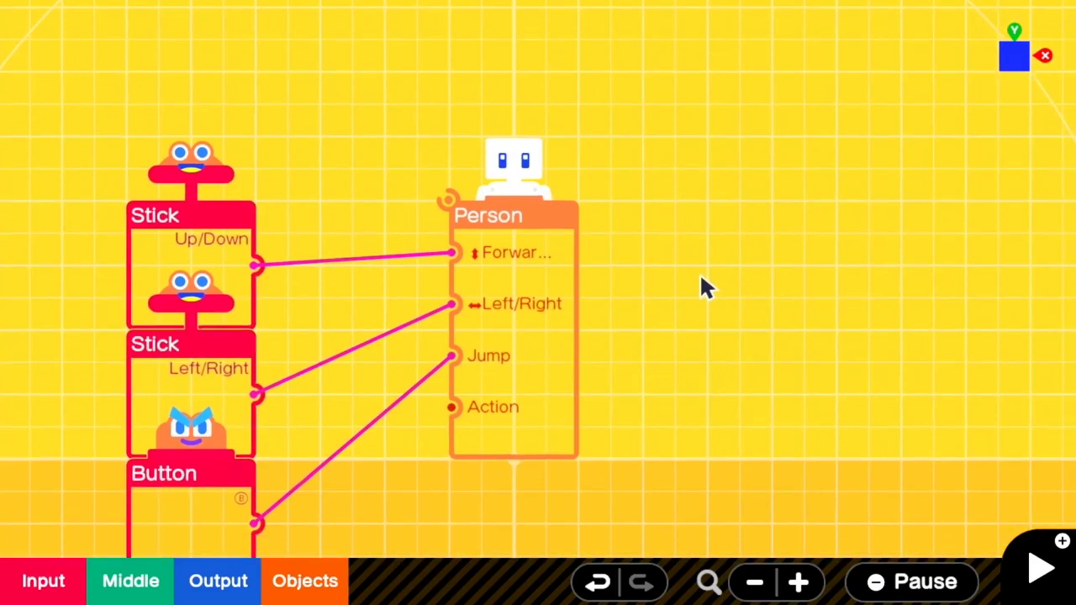
scroll(699, 271, down, 2)
click(507, 328)
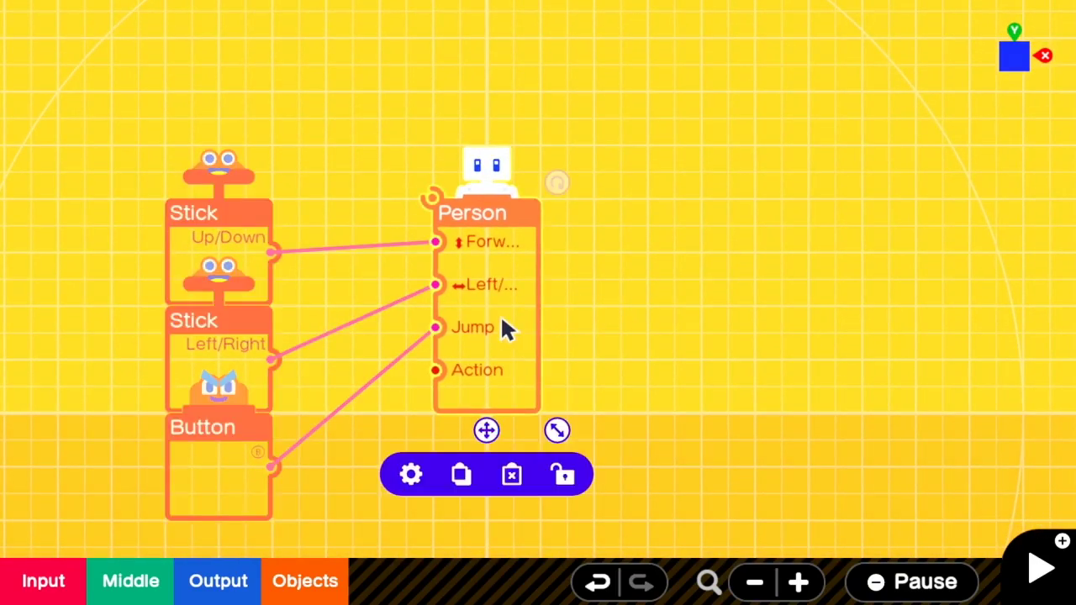
Step: Turn off Visible in the Person's settings
click(405, 483)
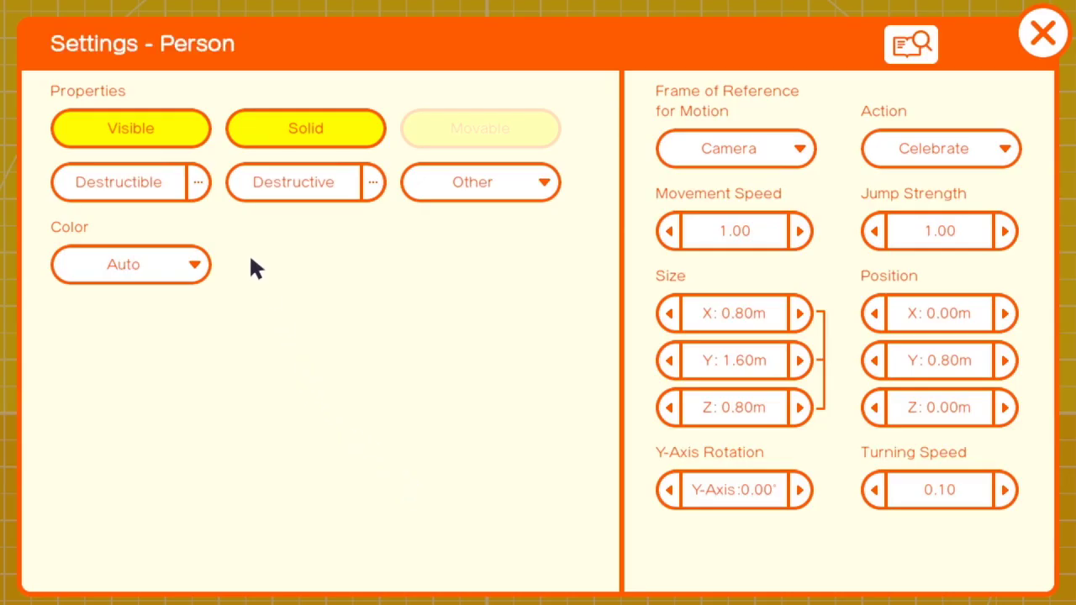
click(146, 130)
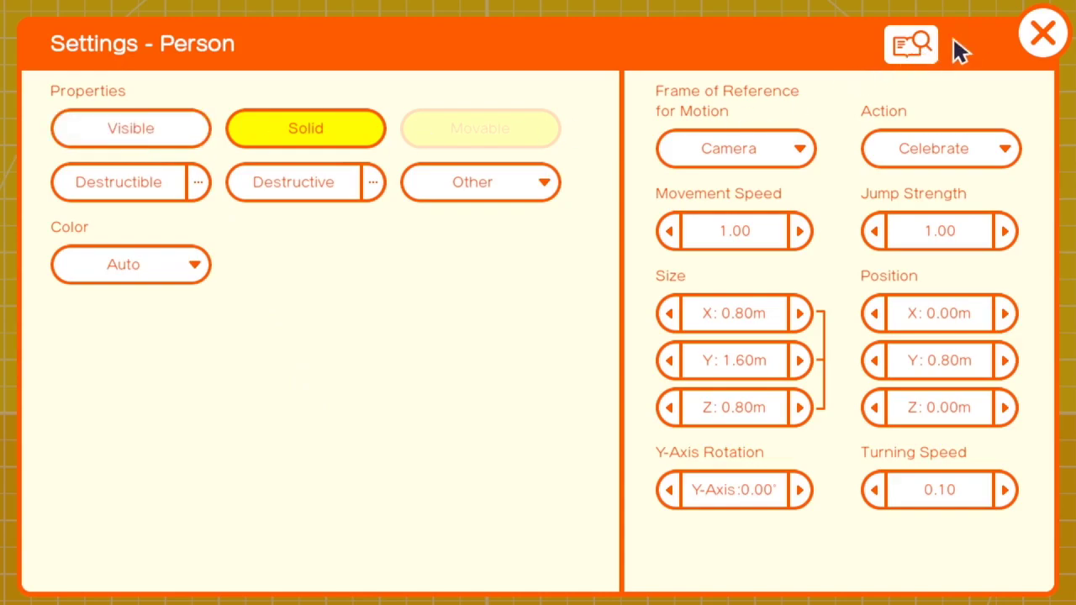
click(1043, 32)
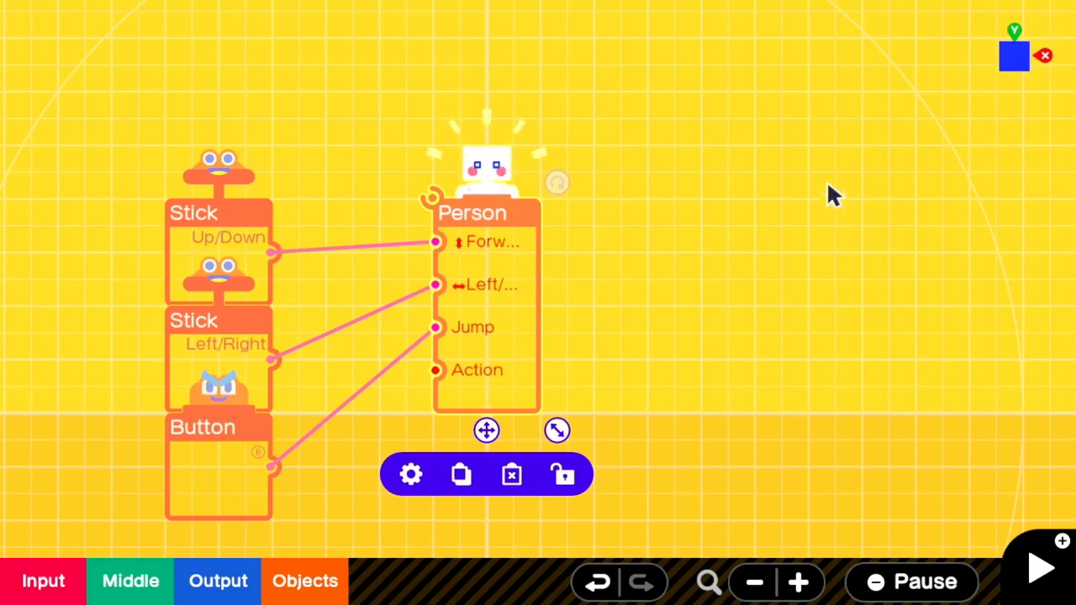
Step: Add a Sumo Wrestler from Cylindrical Fancy Objects and place it right of the Person
click(335, 591)
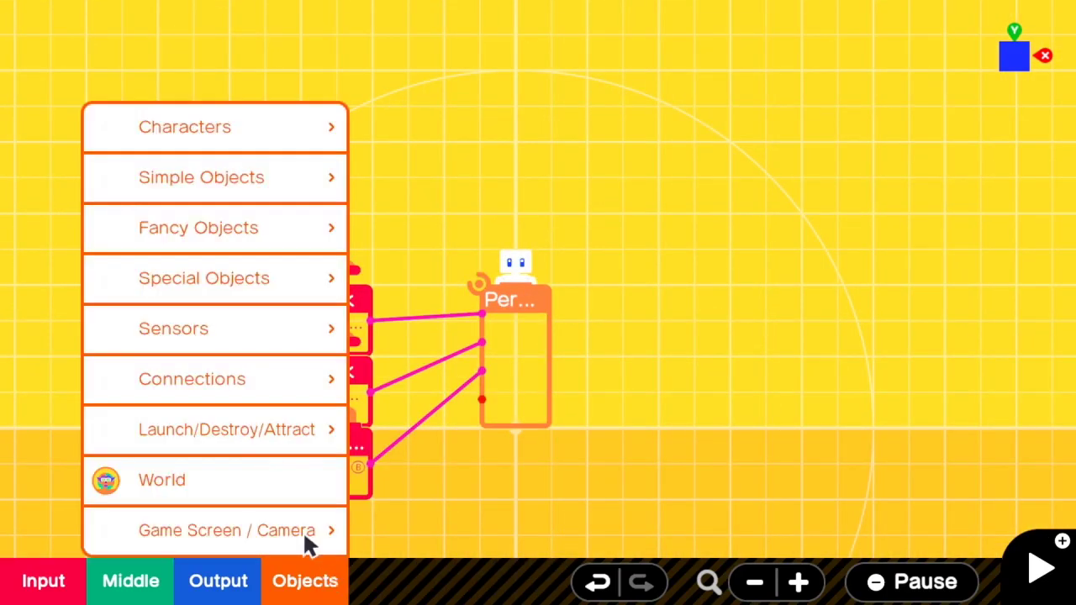
click(286, 239)
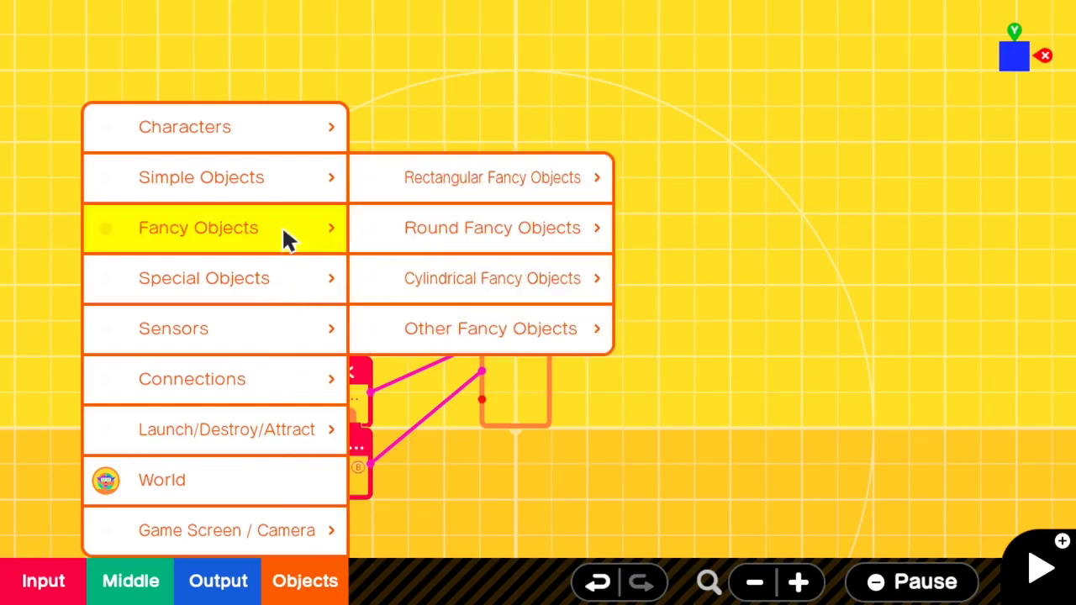
click(456, 289)
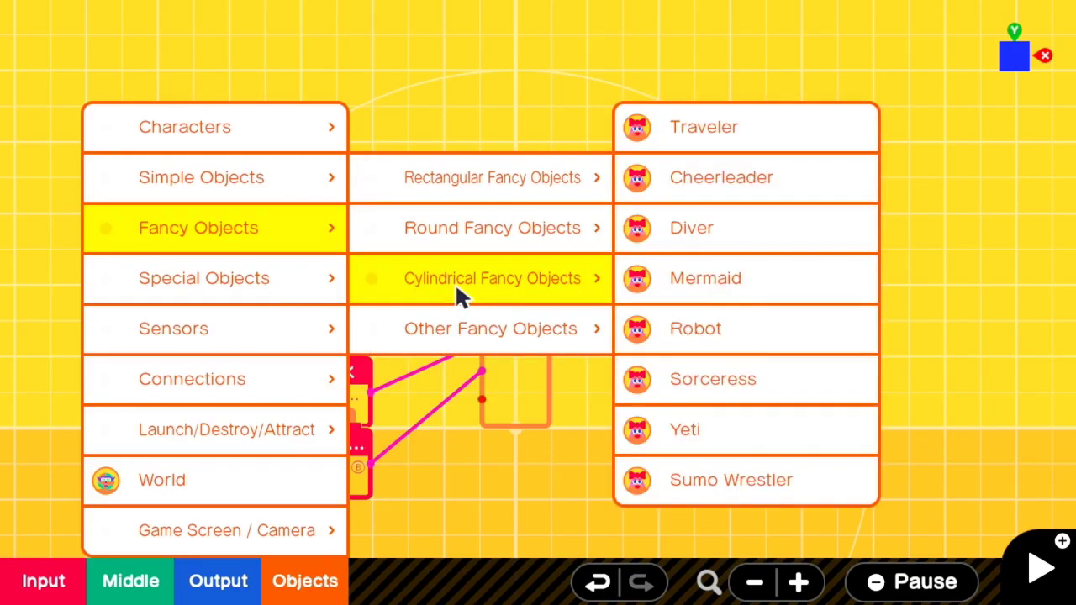
click(755, 488)
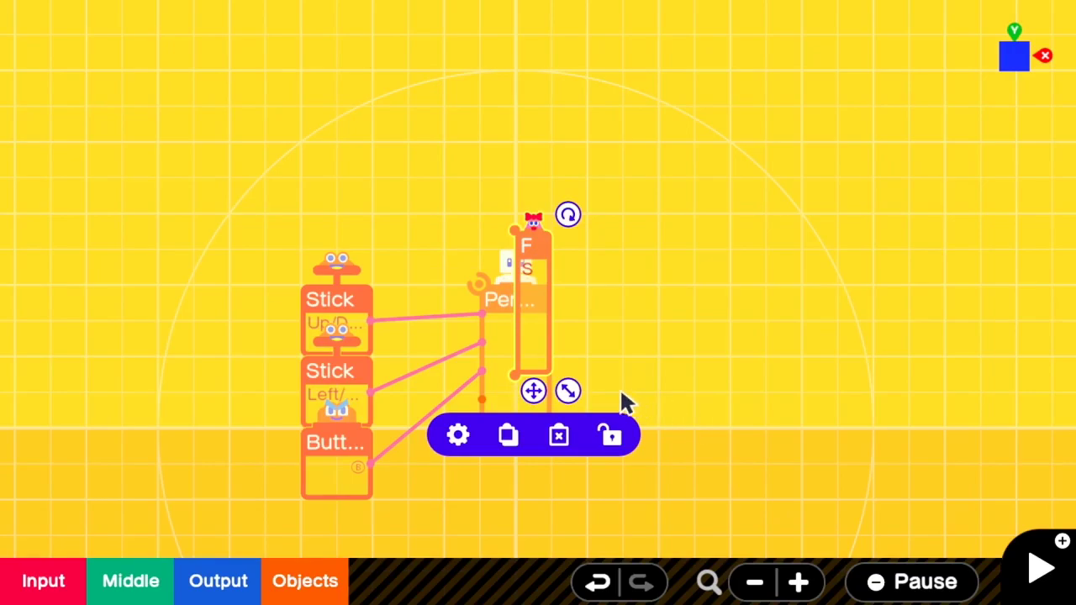
drag(531, 397, 639, 450)
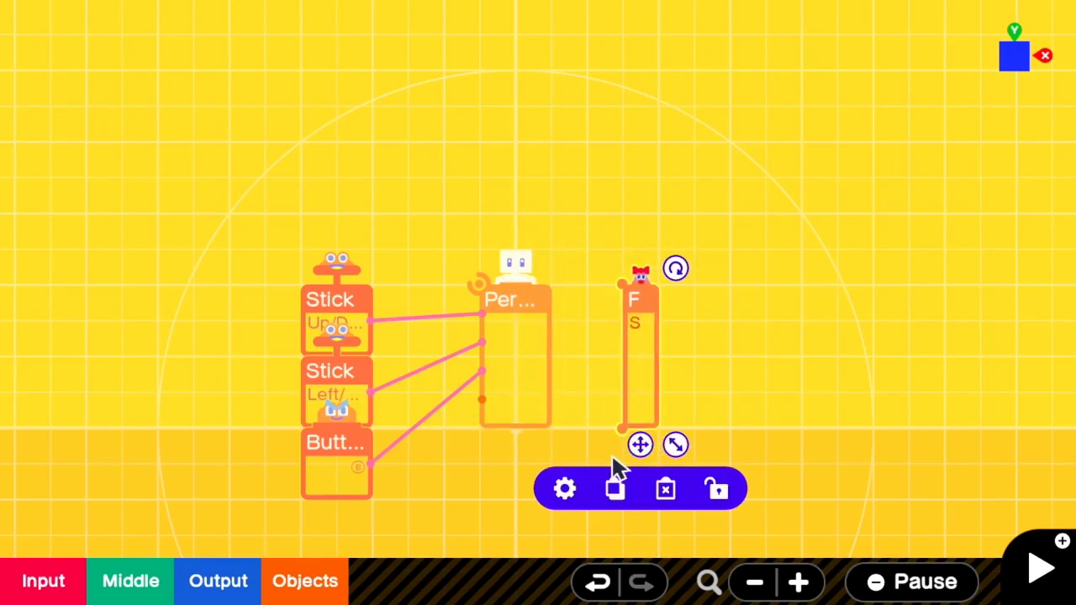
Step: Turn off Solid in the Sumo Wrestler's settings
click(565, 490)
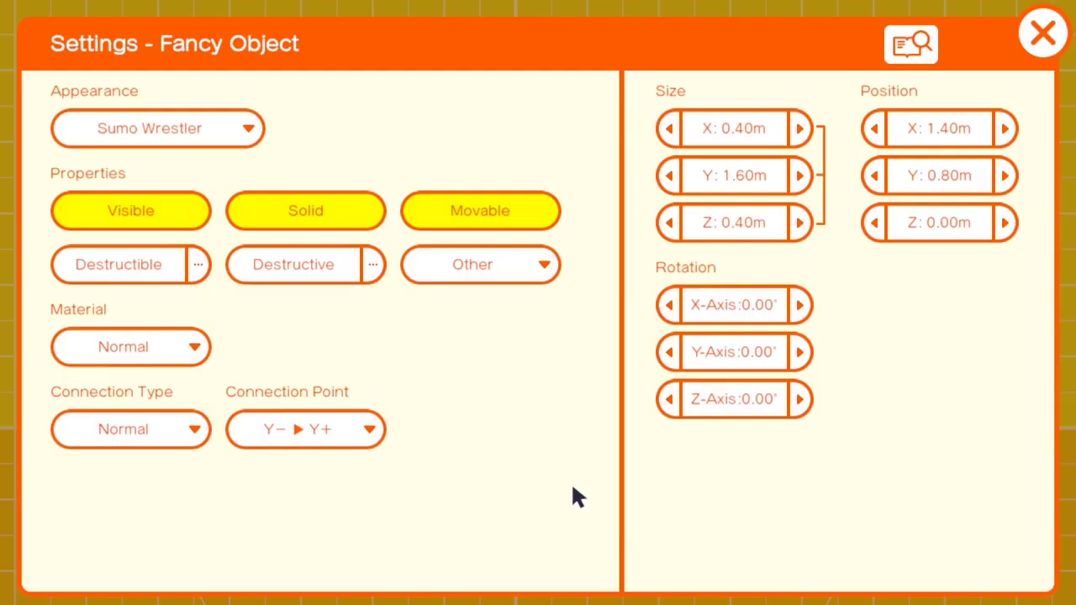
click(311, 217)
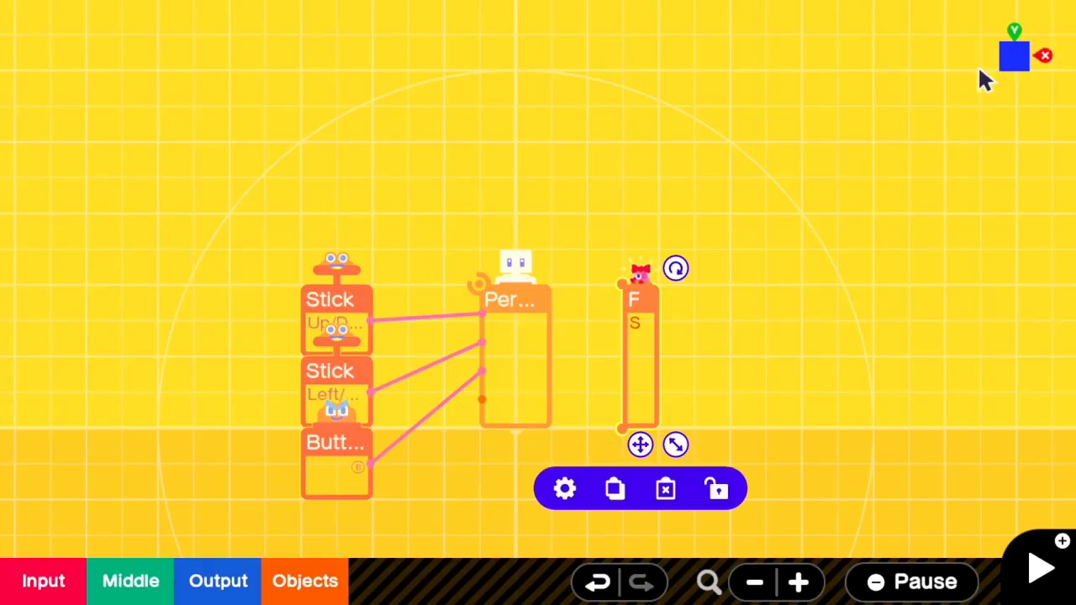
Step: Connect the Person's attach point to the Sumo Wrestler, then play-test and return
drag(484, 281, 593, 400)
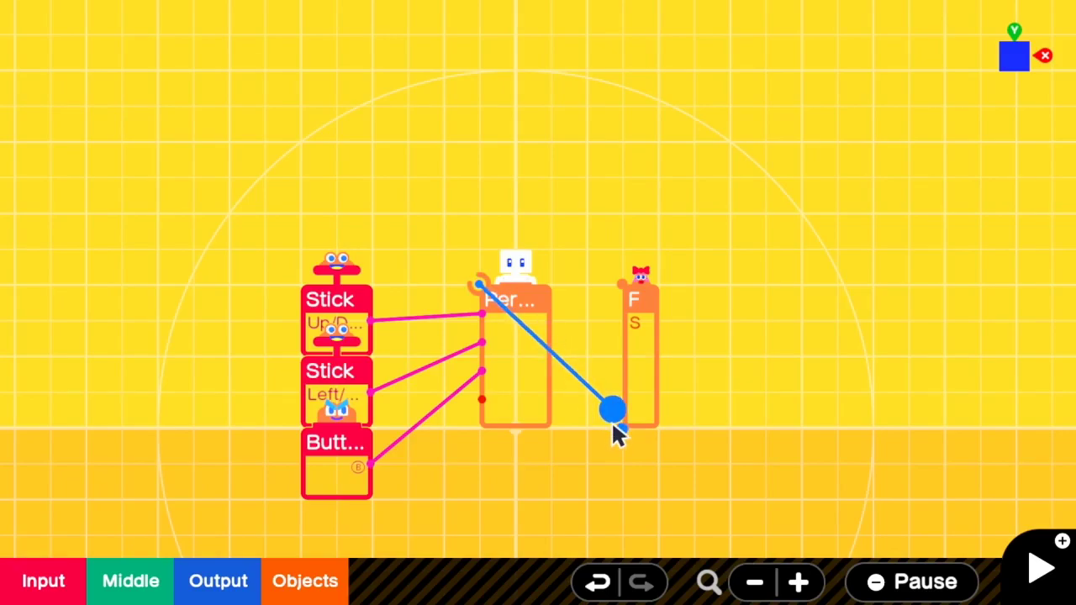
drag(611, 421, 614, 421)
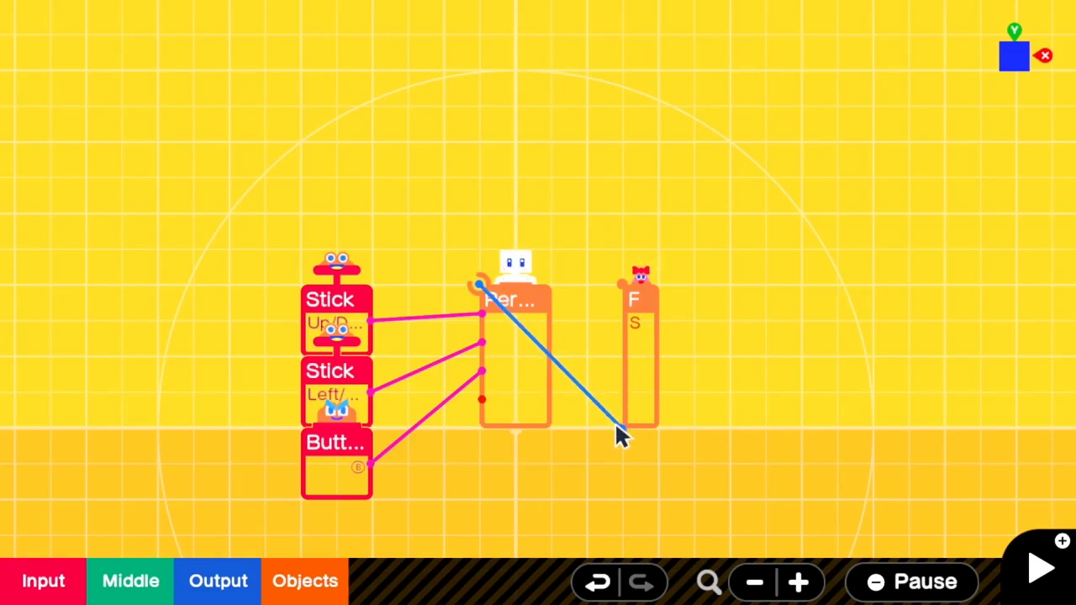
key(plus)
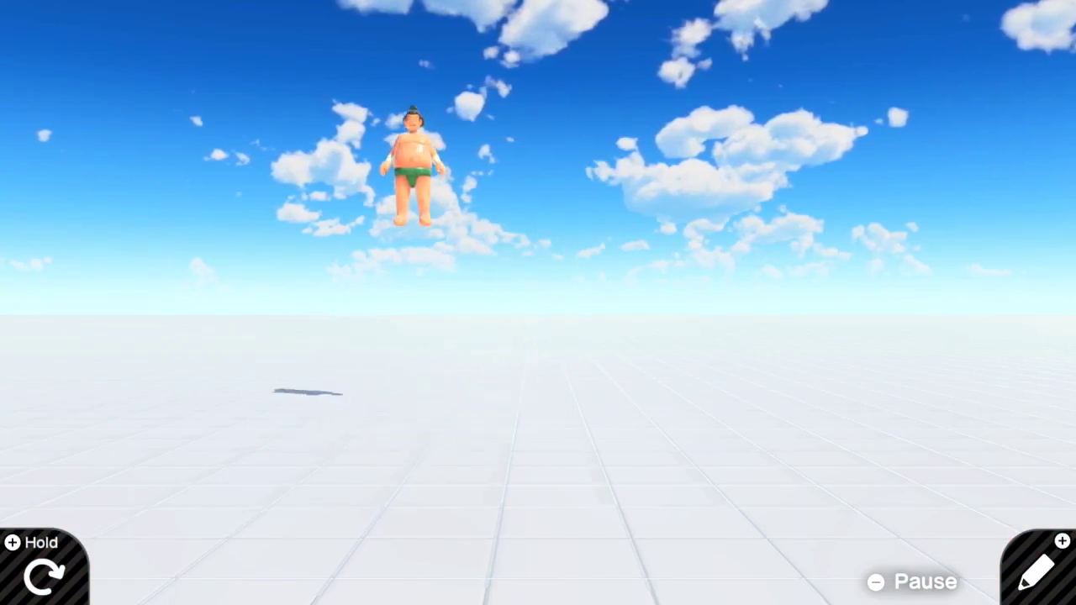
key(plus)
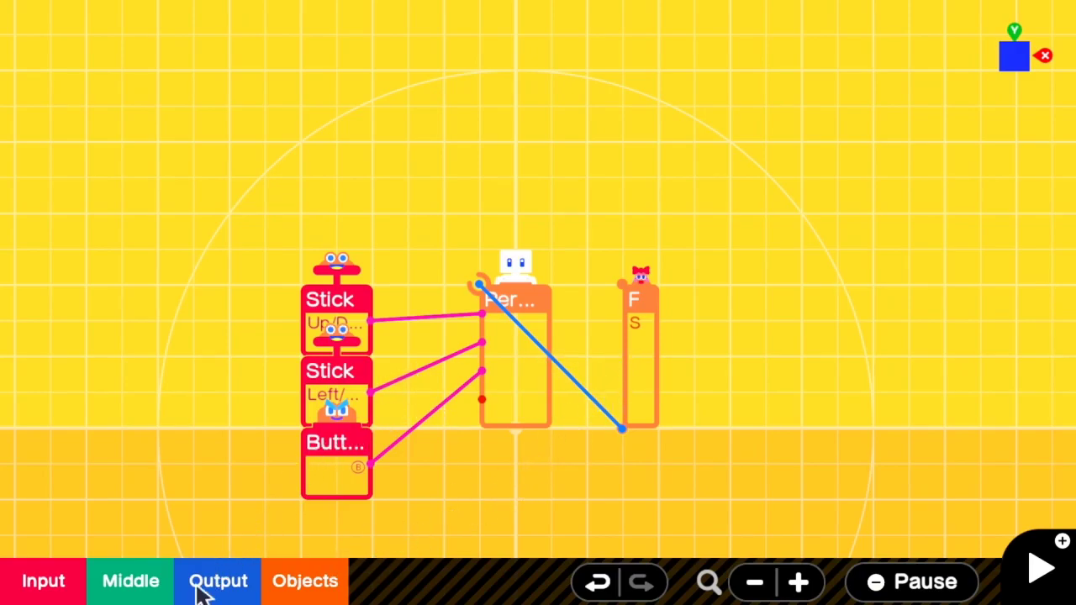
Step: Add a Fish from Round Fancy Objects at lower right and turn off its Solid setting
click(286, 595)
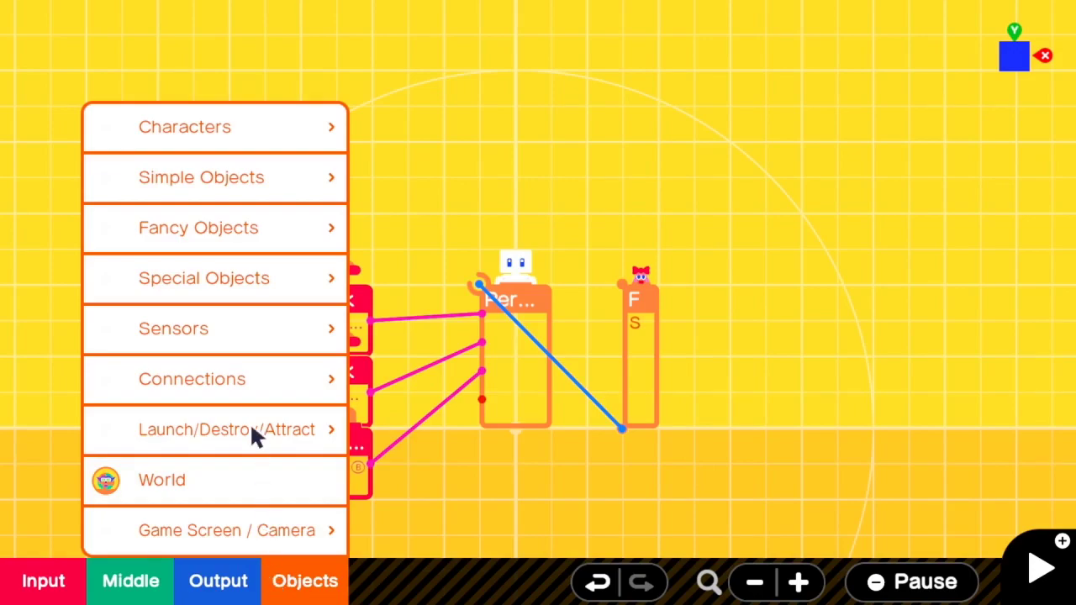
click(263, 239)
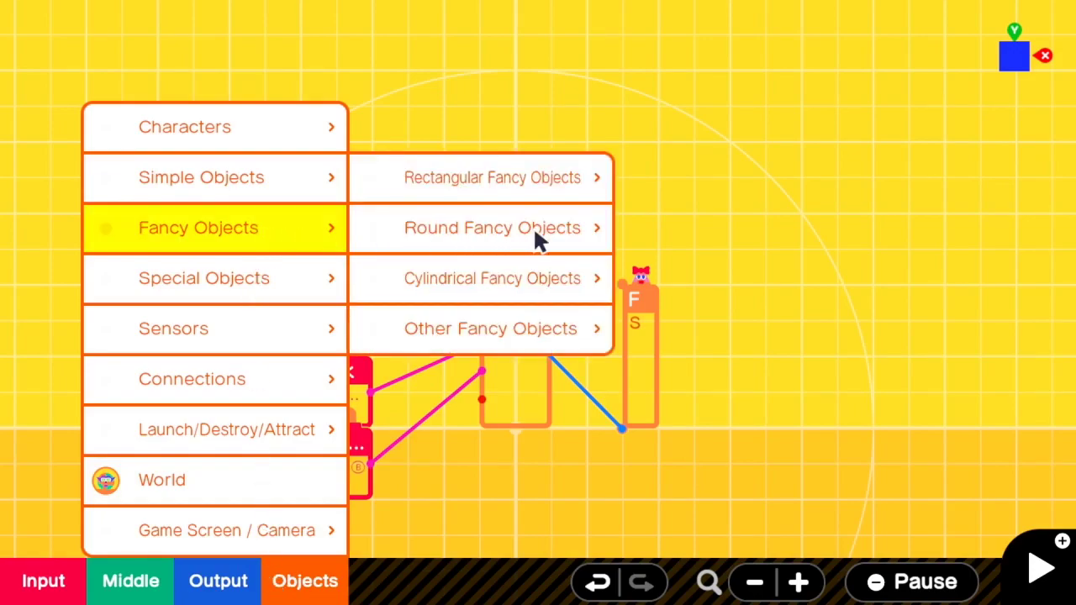
click(498, 235)
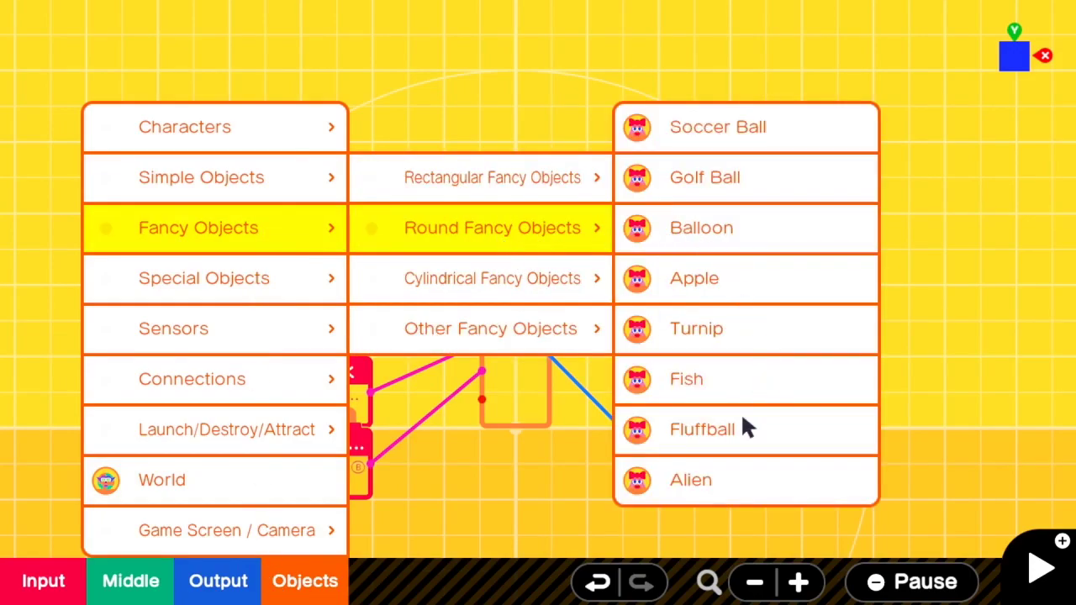
click(752, 388)
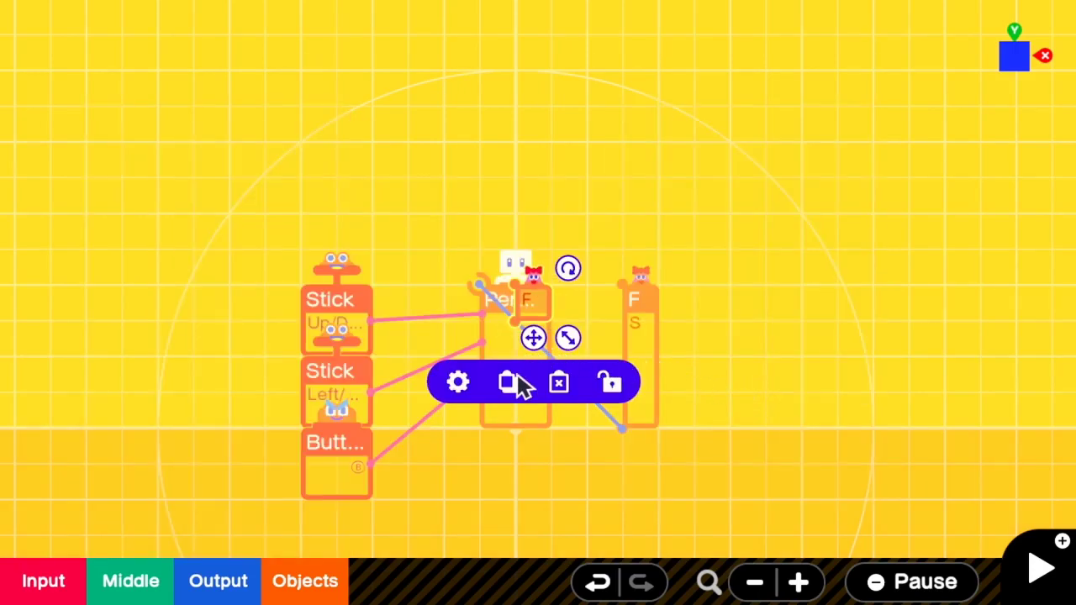
mouse_move(538, 349)
mouse_down()
mouse_move(750, 469)
mouse_move(714, 455)
mouse_up()
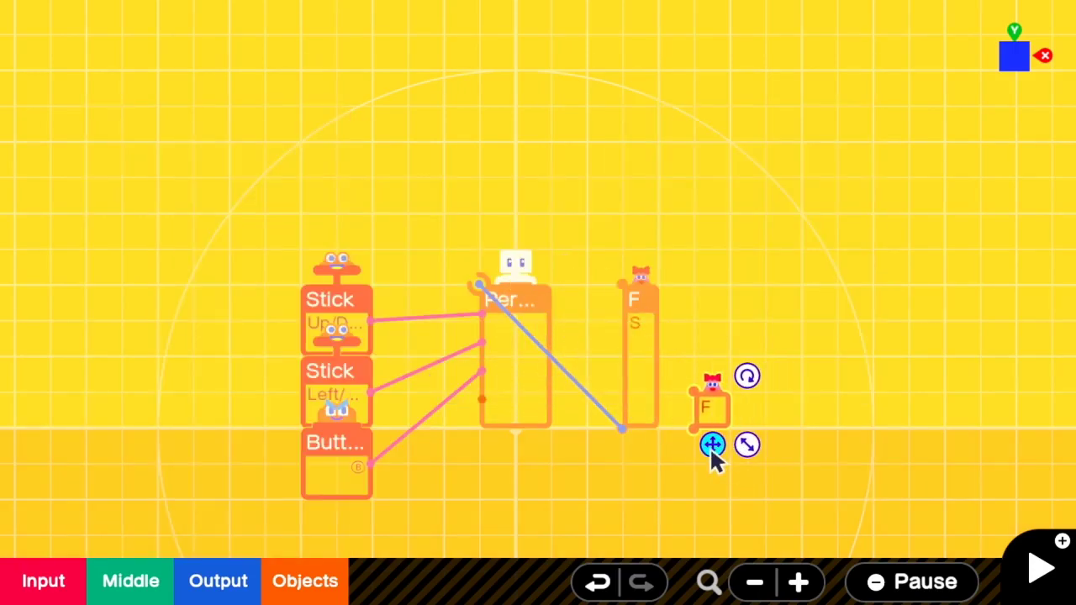
click(637, 492)
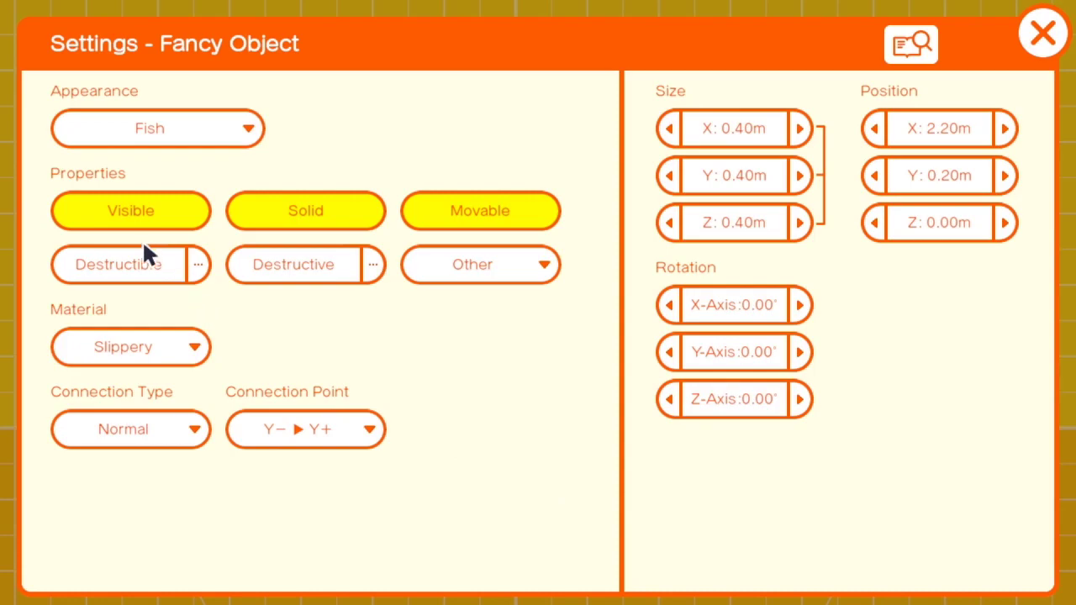
click(374, 198)
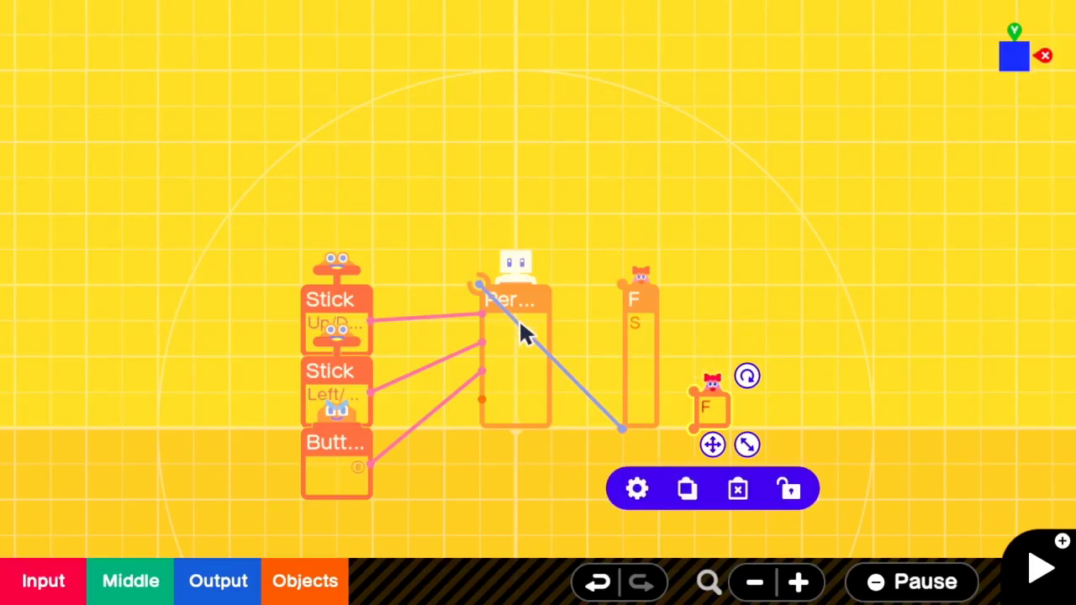
Step: Replace the Person's Sumo Wrestler connection with one to the Fish, then play-test
click(519, 328)
click(579, 403)
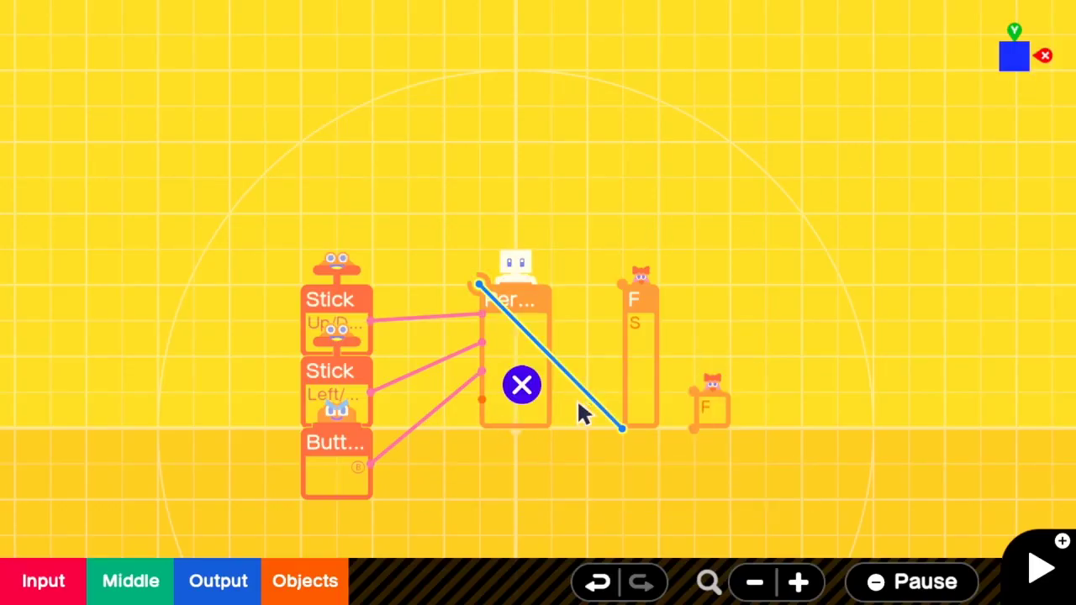
click(521, 387)
mouse_move(480, 286)
mouse_down()
mouse_move(644, 394)
mouse_move(707, 466)
mouse_up()
click(1040, 568)
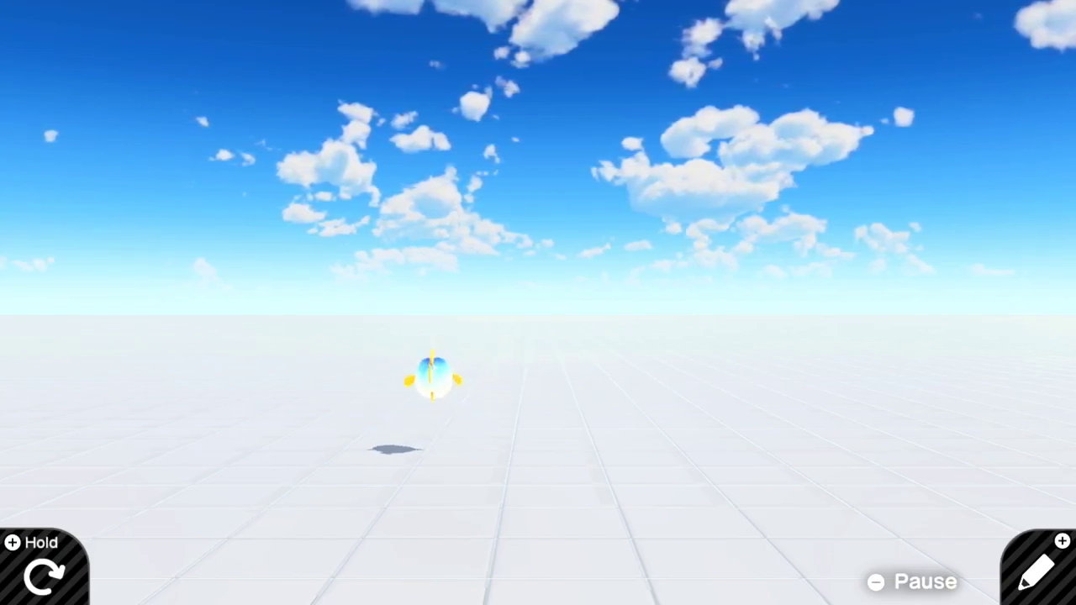
Step: Back in the editor, shrink the Person to about the Fish's size and play-test again
click(1040, 568)
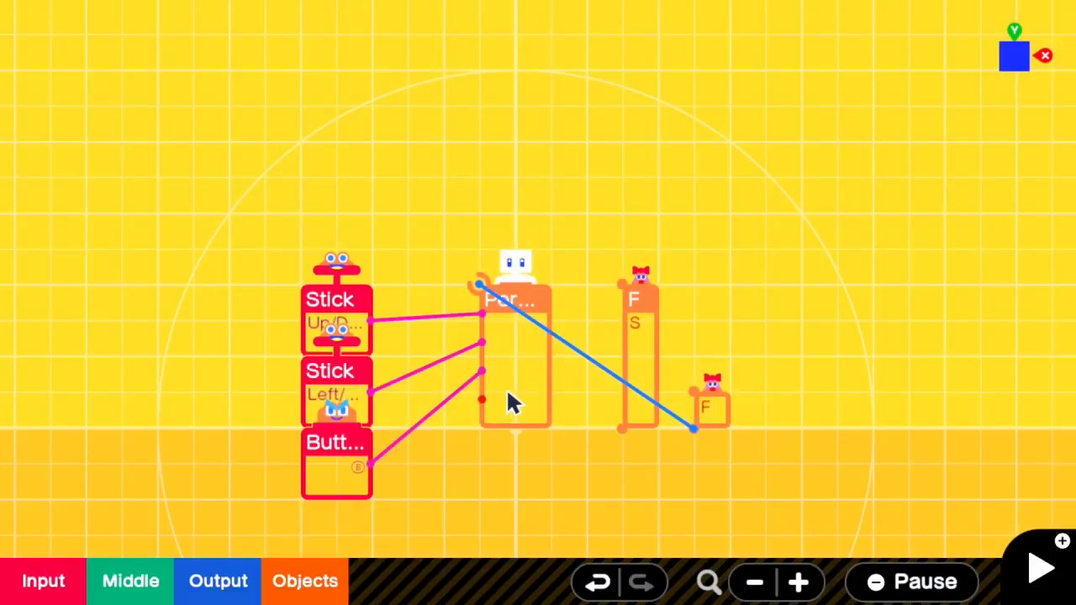
click(536, 322)
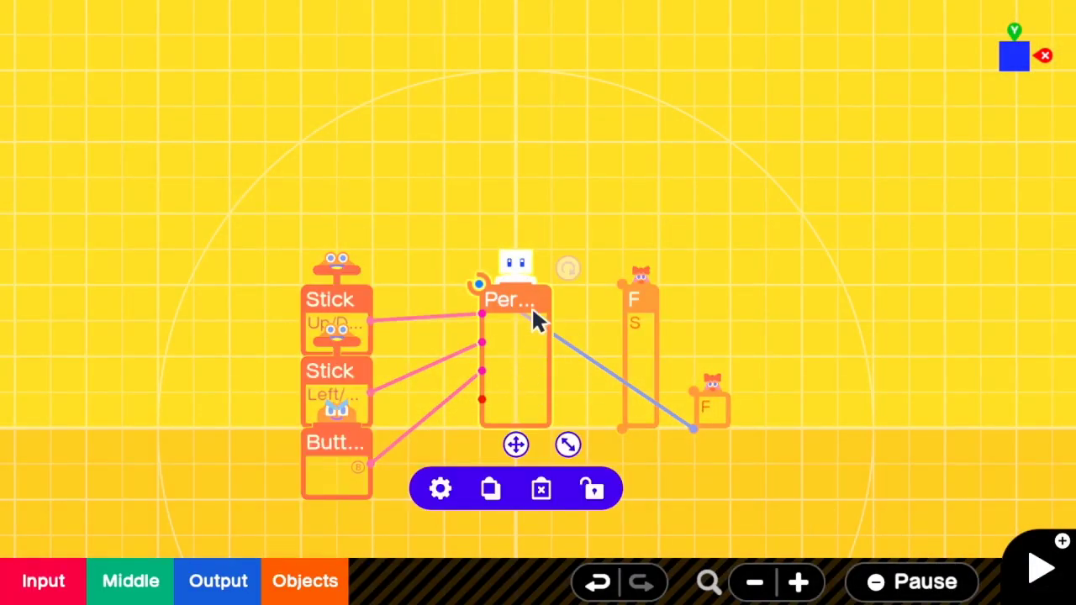
mouse_move(570, 455)
mouse_down()
mouse_move(533, 404)
mouse_move(513, 454)
mouse_up()
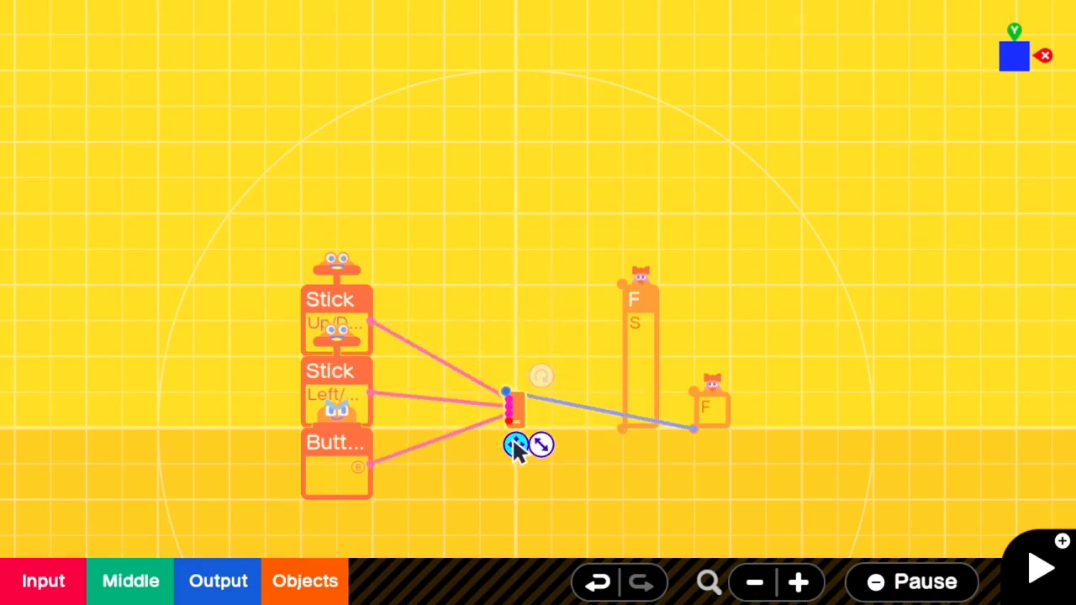
key(plus)
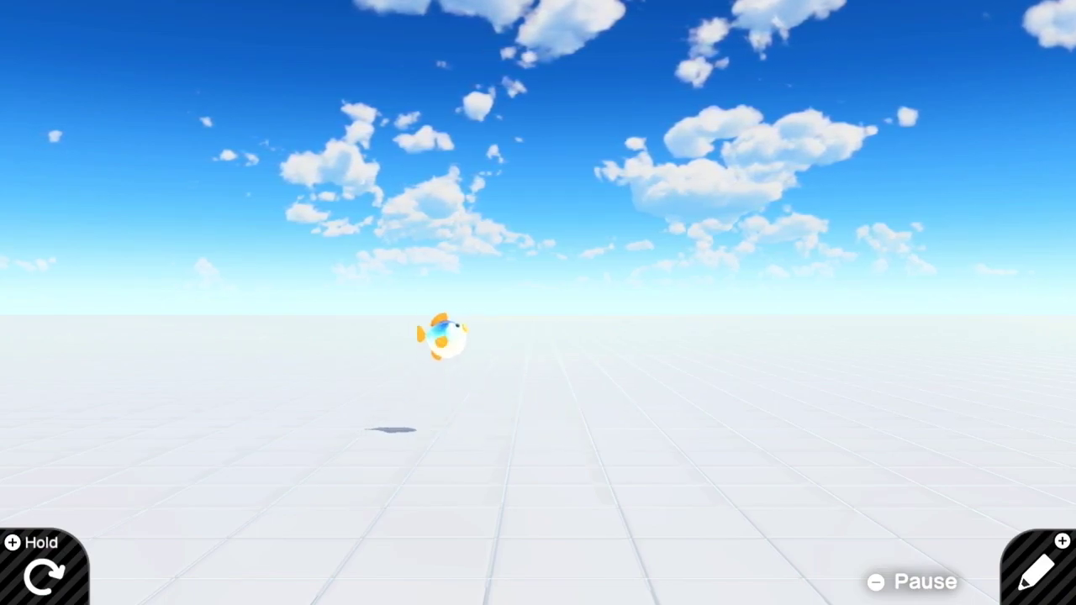
Step: Return from the test run to the Nodon editor
key(plus)
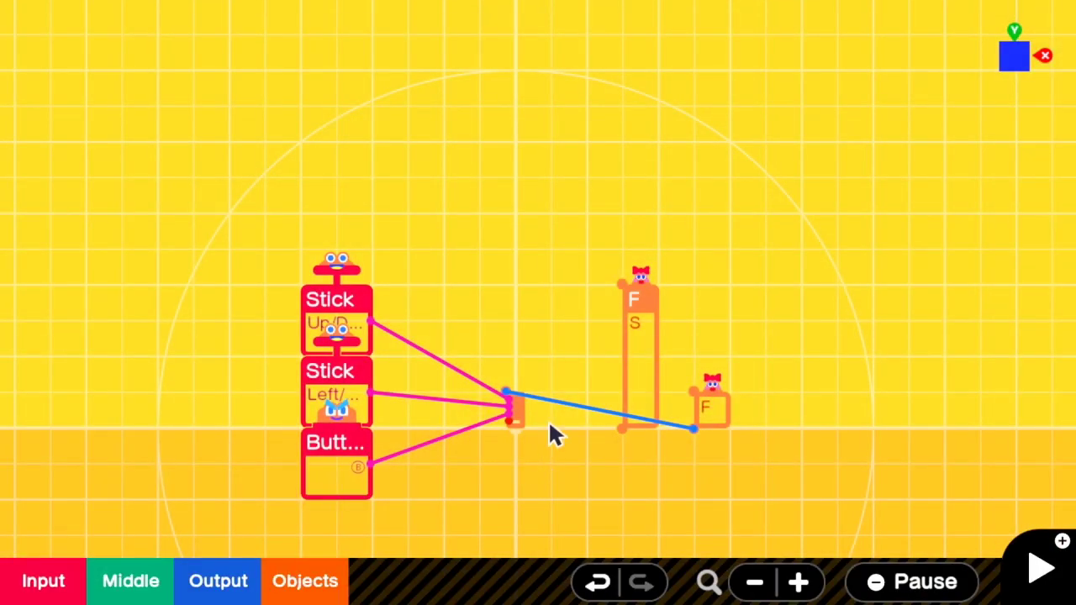
Step: Set the Person to Solid and Movable with Visible off
click(519, 421)
click(439, 490)
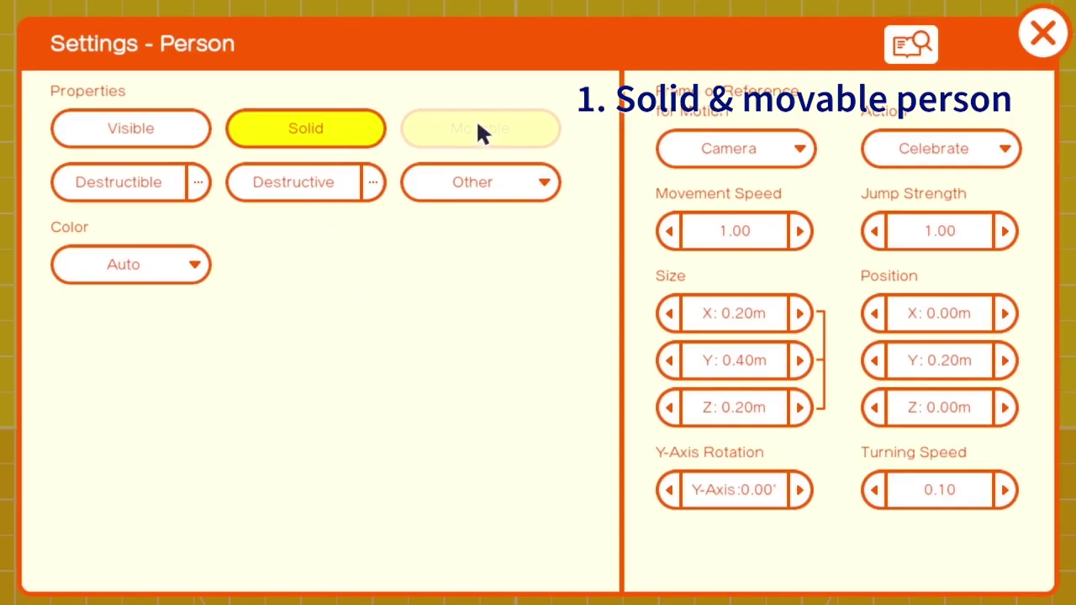
click(1041, 35)
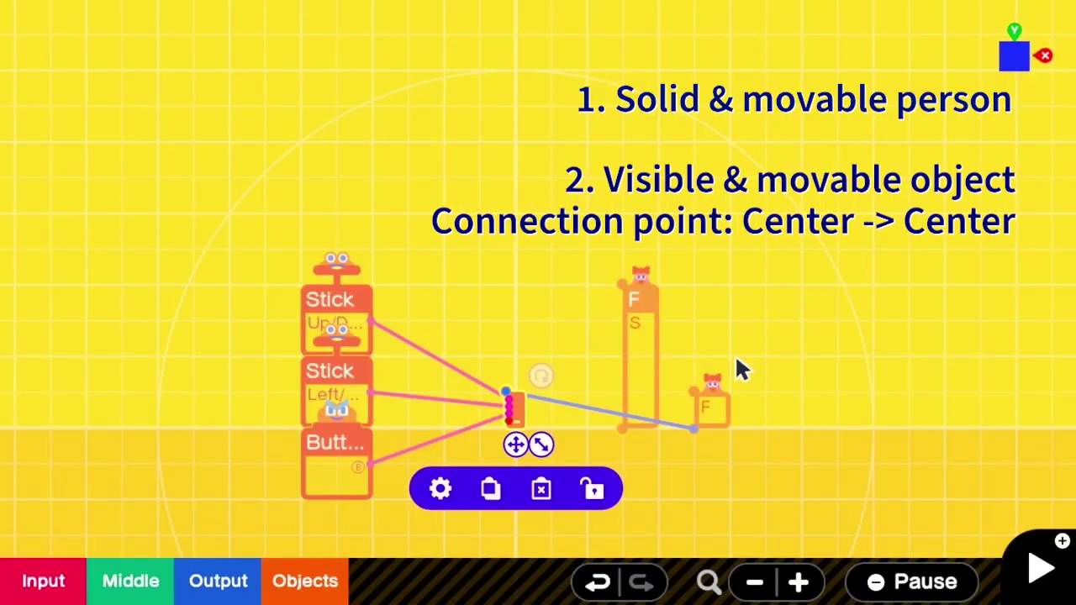
Step: Set the Fish's Connection Point to Center ▶ Center
click(708, 428)
click(639, 489)
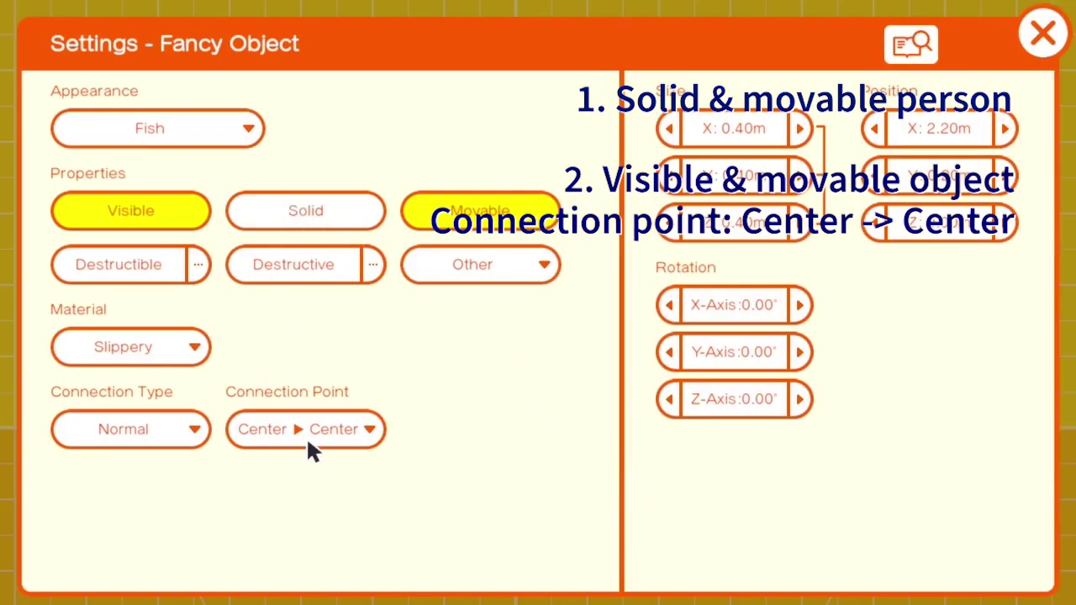
click(1041, 35)
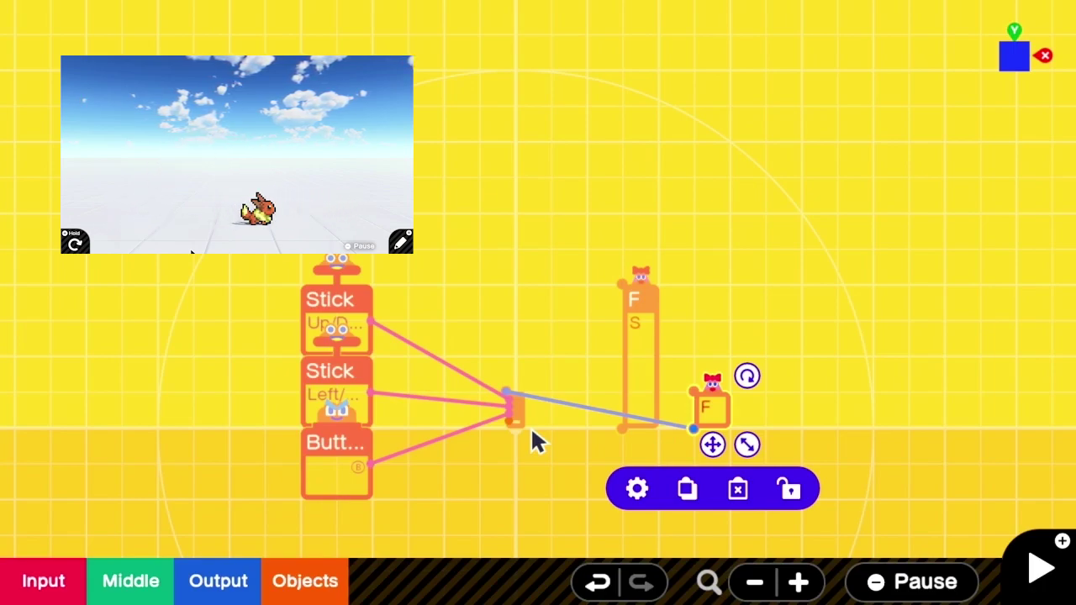
key(plus)
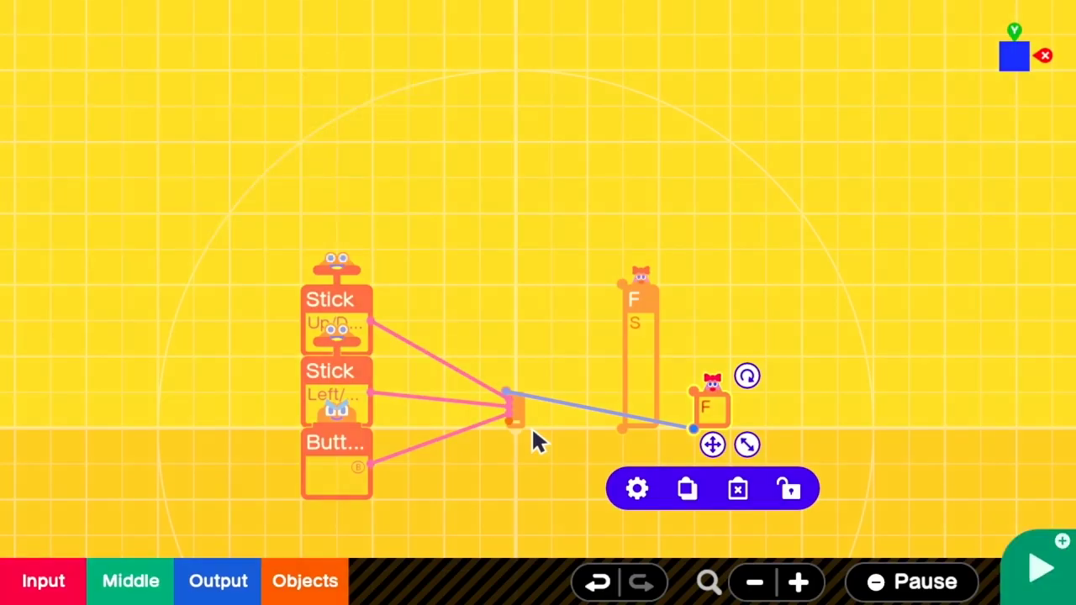